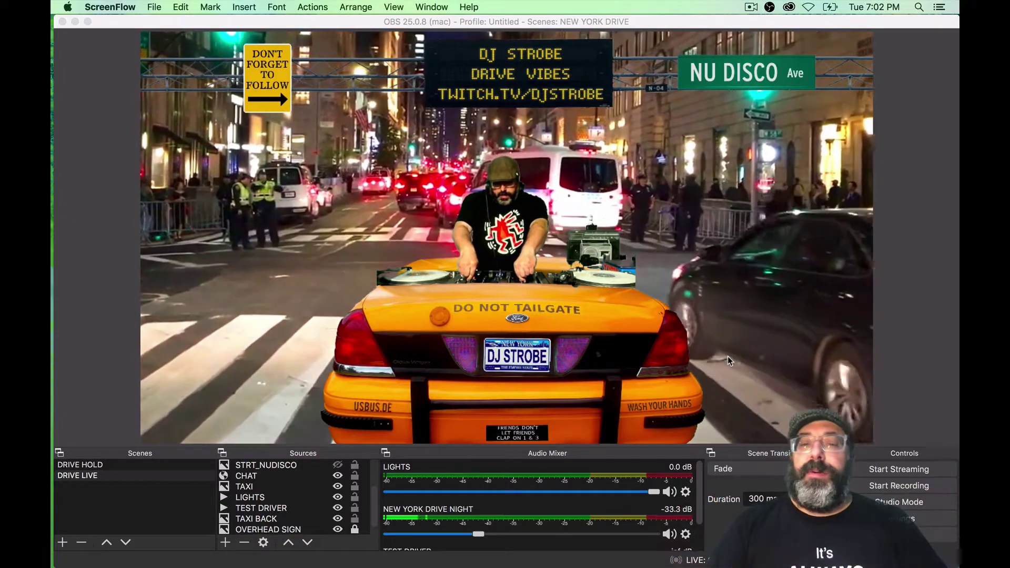
Step: Hide the TAXI source and show it again to inspect the layers behind it
left_click(338, 486)
left_click(338, 488)
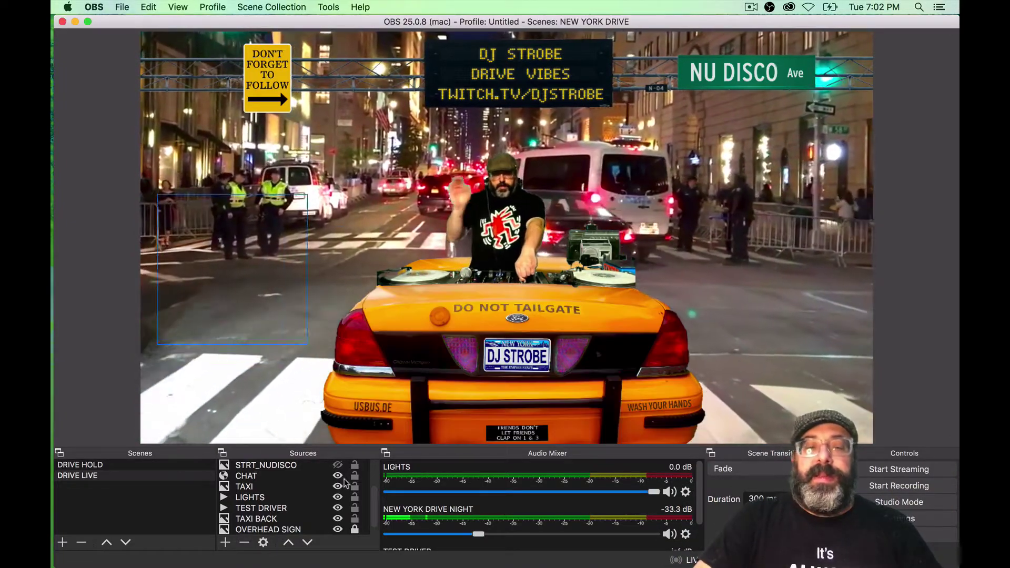
left_click(337, 487)
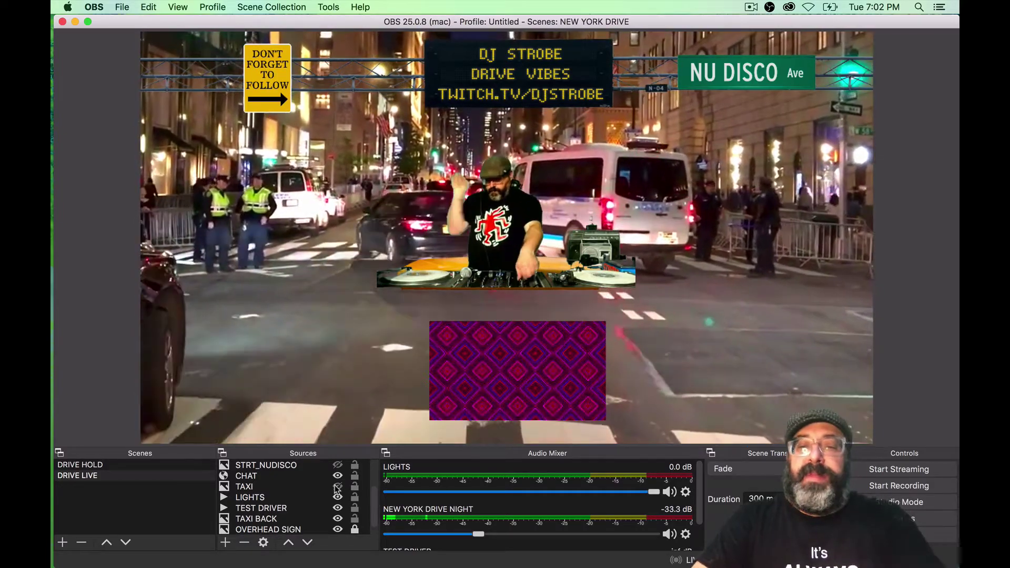
left_click(338, 487)
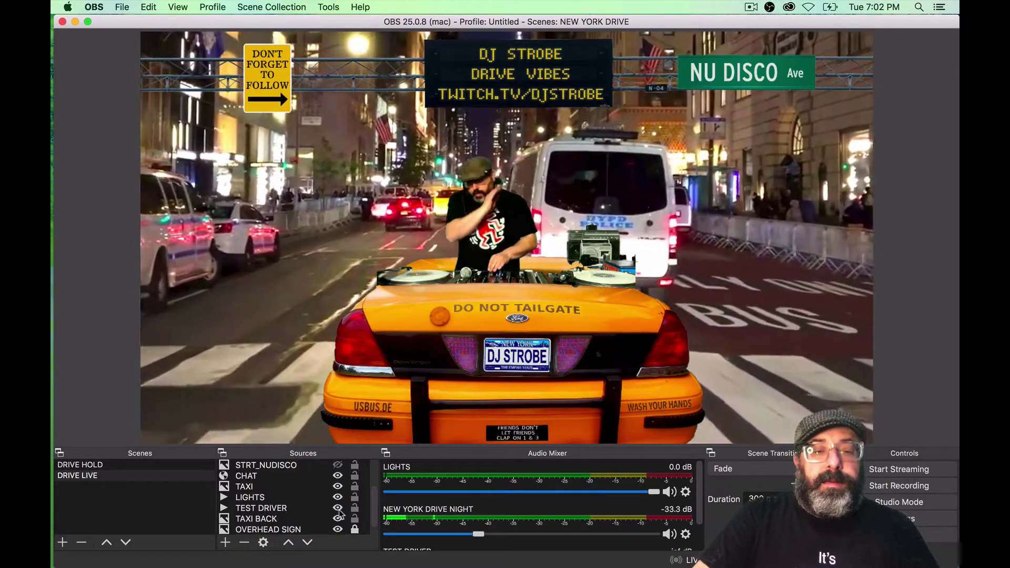
Step: Inspect the Chroma Key filter settings of the TEST DRIVER source and close its filters
left_click(304, 508)
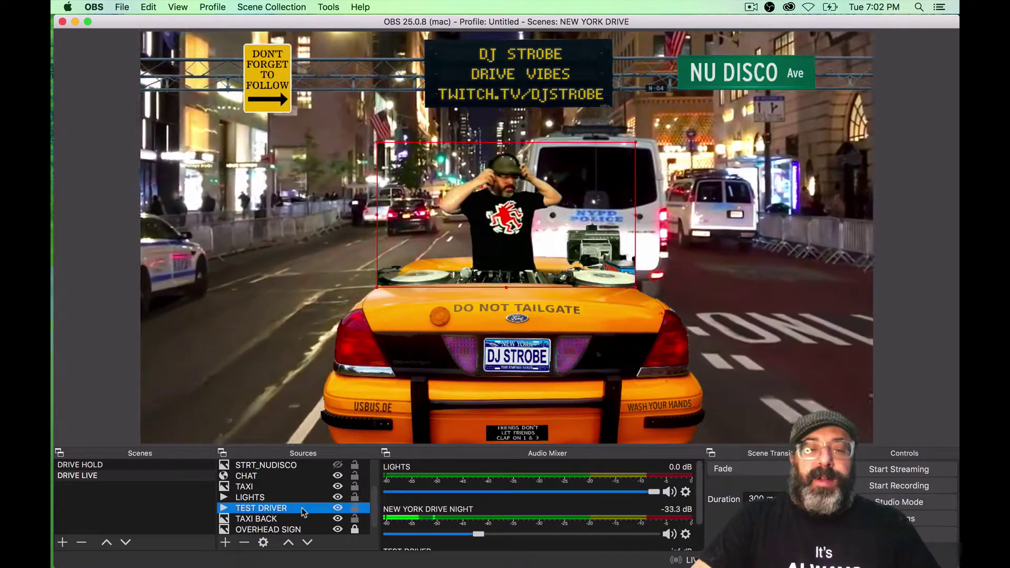
right_click(303, 509)
left_click(335, 486)
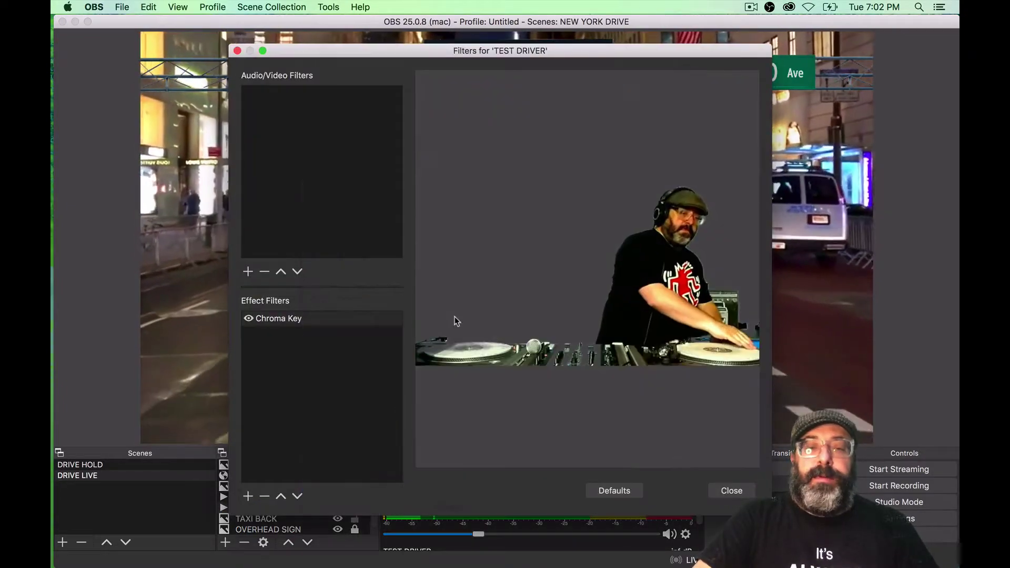
left_click(284, 320)
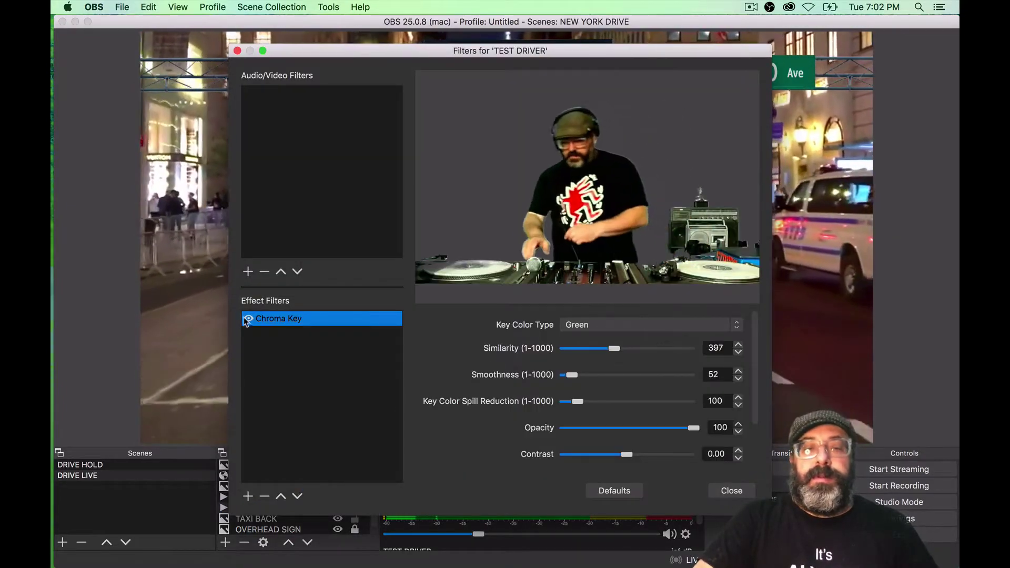
left_click(731, 492)
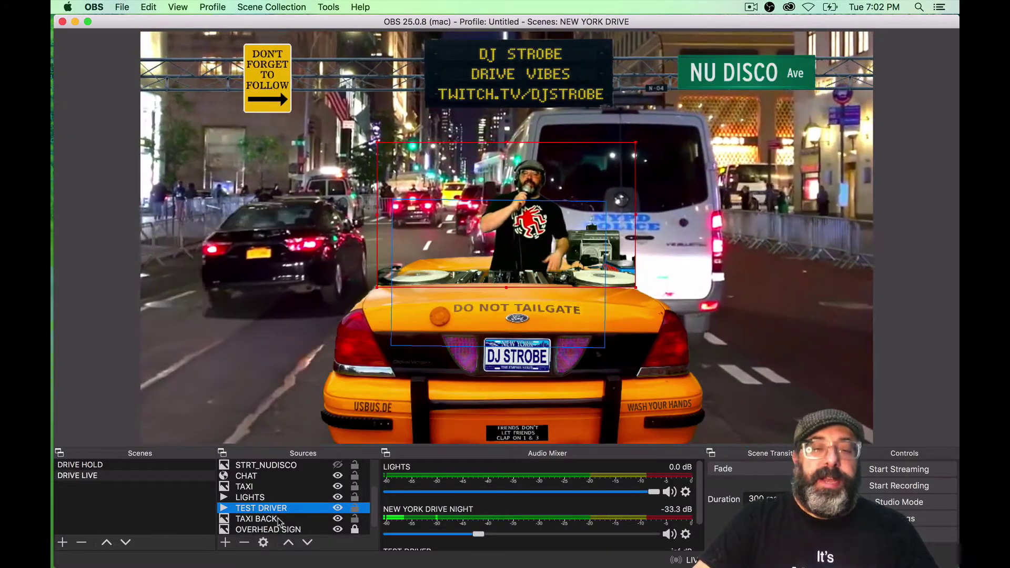
Step: Select the TAXI BACK, OVERHEAD SIGN and CHAT sources in turn to examine their place in the scene, then clear the selection
left_click(279, 520)
left_click(308, 530)
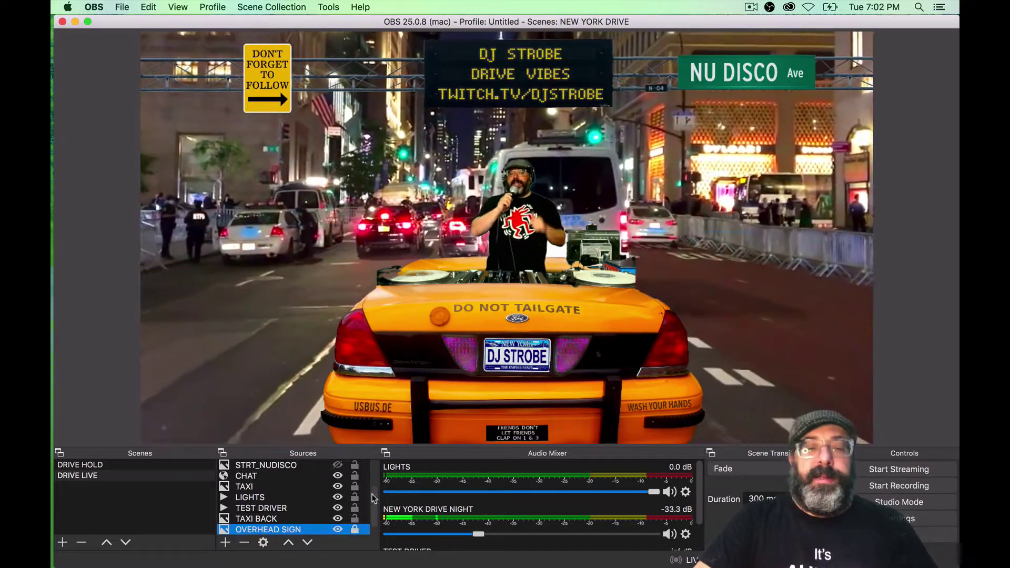
left_click_drag(374, 517, 372, 467)
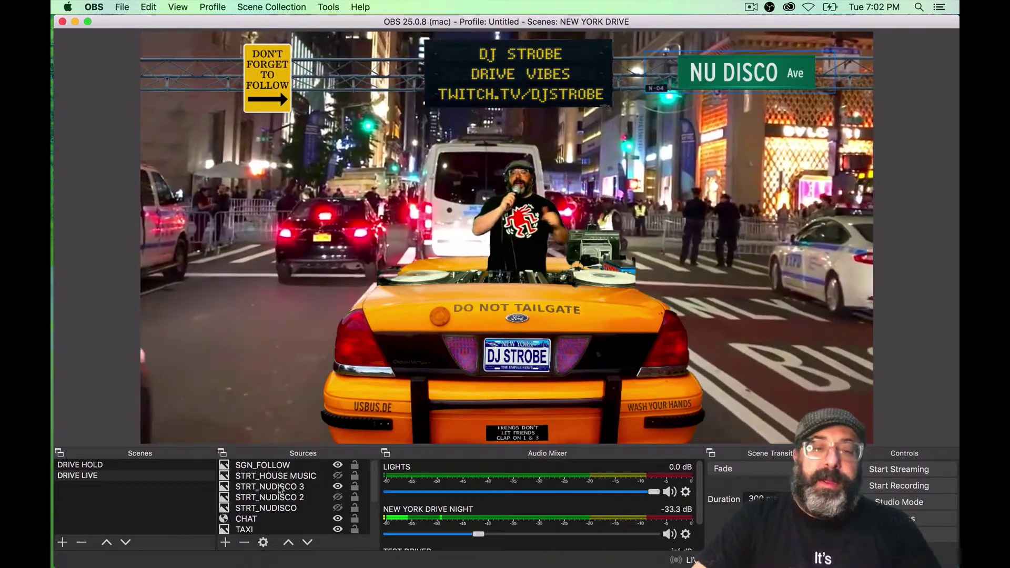
left_click(168, 246)
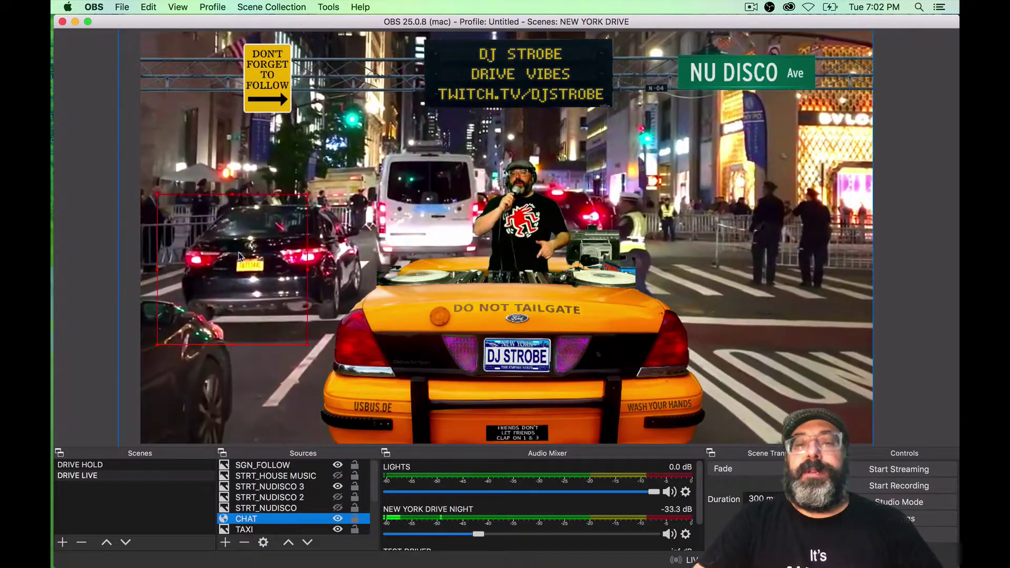
left_click(918, 260)
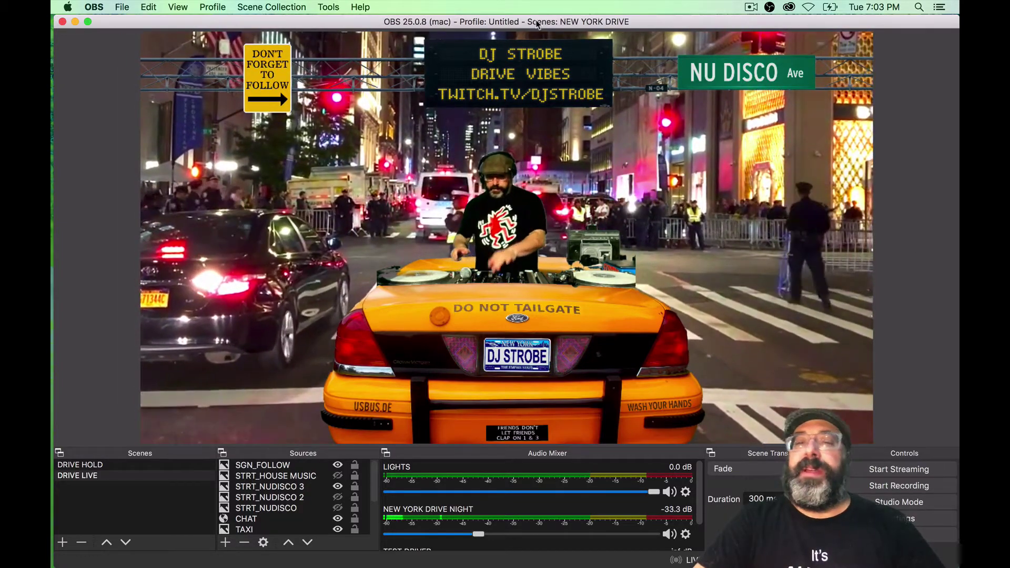
Step: Switch to the CITY SIDE SCROLLER scene collection and hide its UFO WEB and UFO sources
left_click(267, 7)
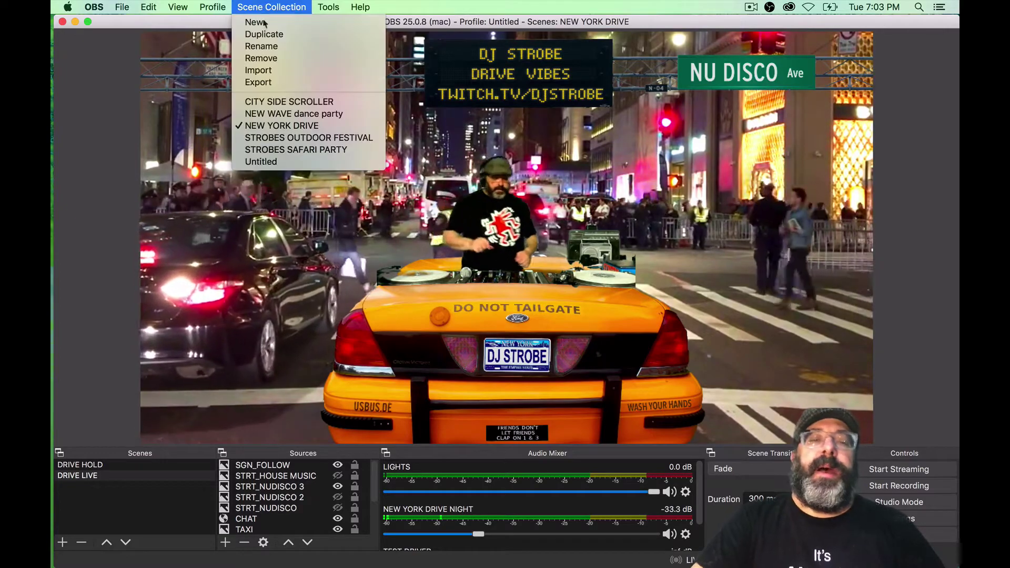
left_click(274, 101)
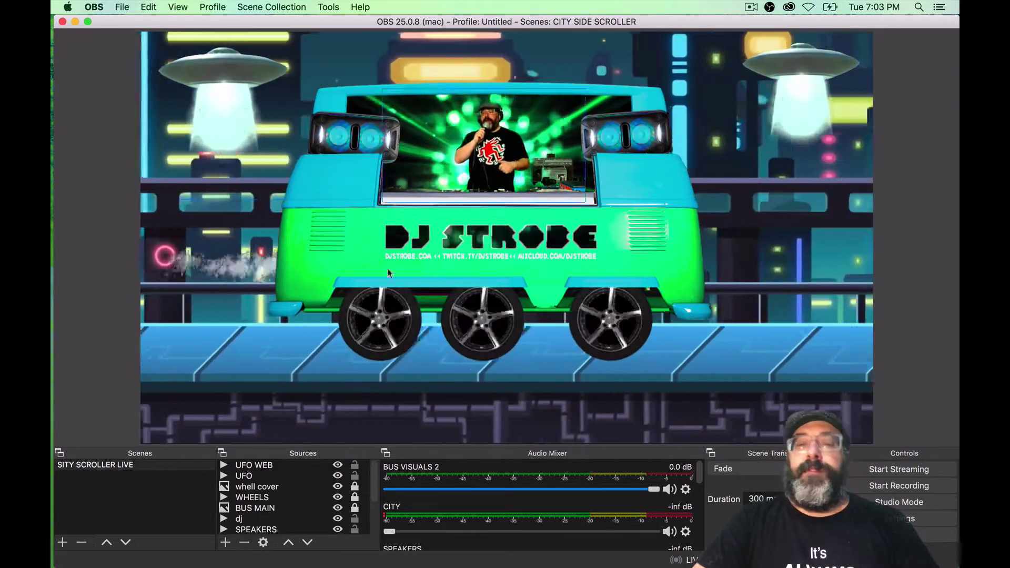
left_click(337, 465)
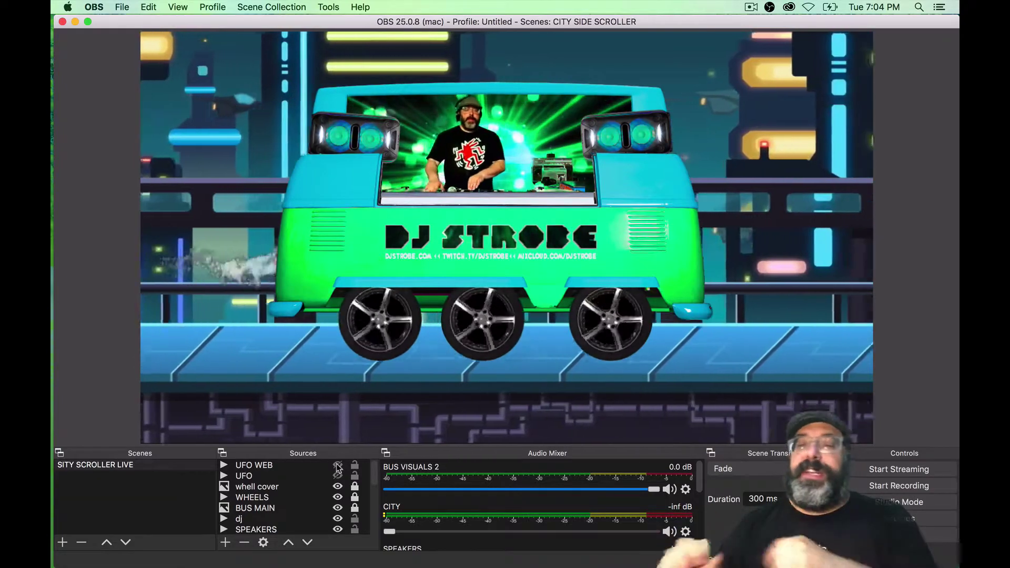
Step: Preview the alternative CITY 4 and CITY 3 backgrounds behind the bus and hide them again
left_click_drag(374, 472, 377, 526)
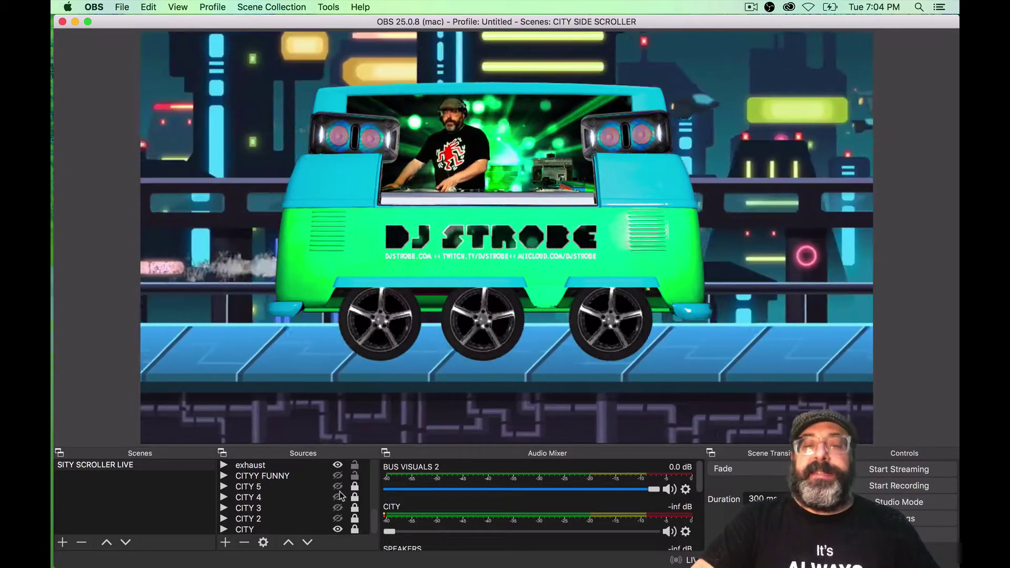
left_click(338, 497)
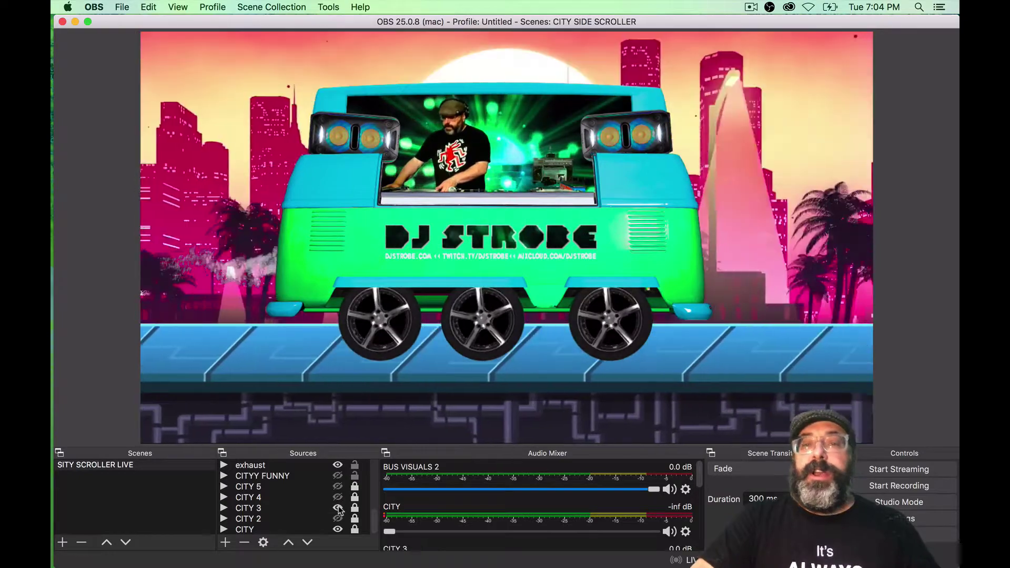
left_click(338, 508)
Step: Preview BUS VISULS 4, BUS VISUALS 3 and BUS VISUALS 1 inside the bus one by one, hiding each again
left_click_drag(370, 523, 374, 495)
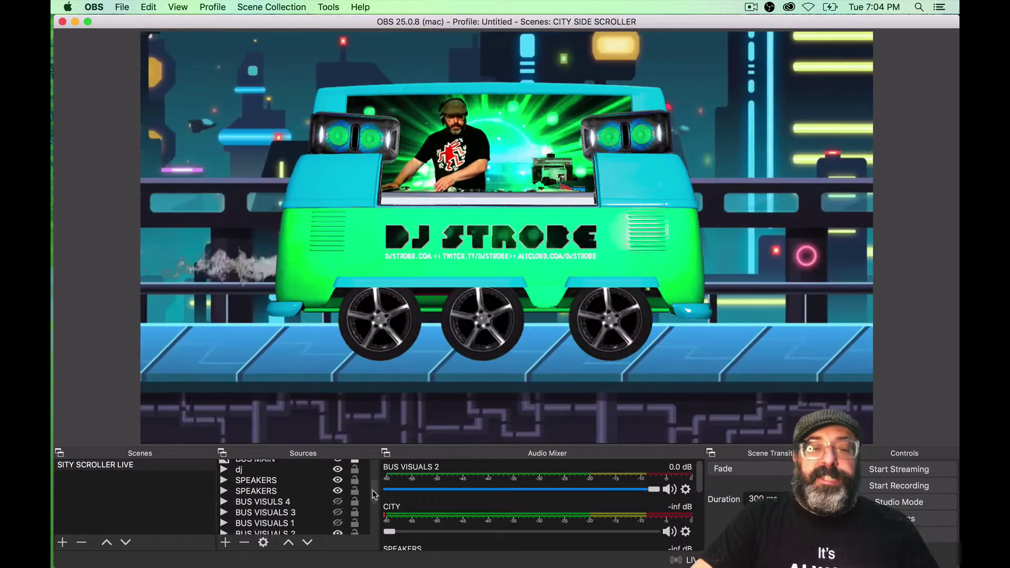
scroll(354, 491, "down", 1)
left_click(337, 498)
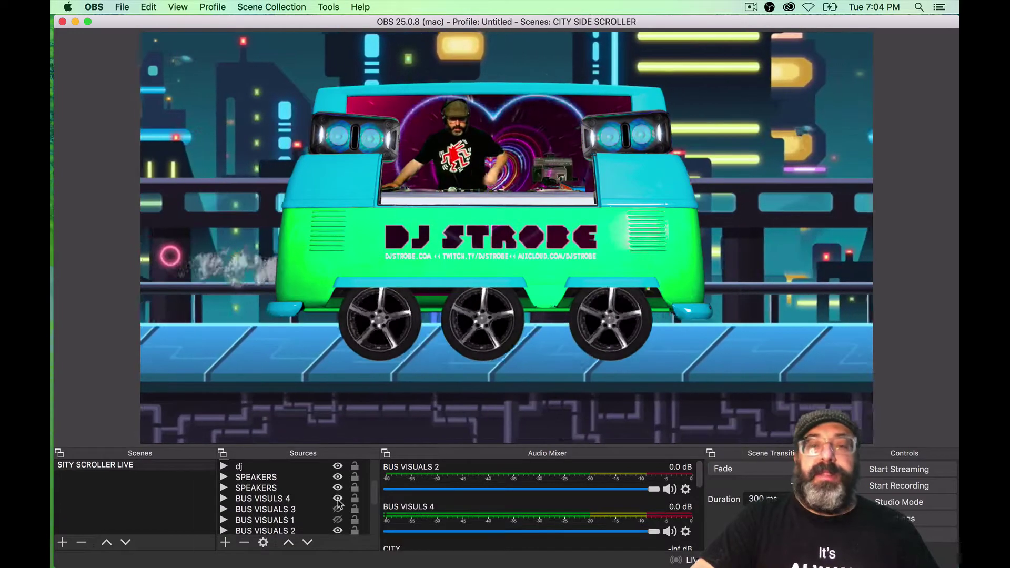
left_click(338, 498)
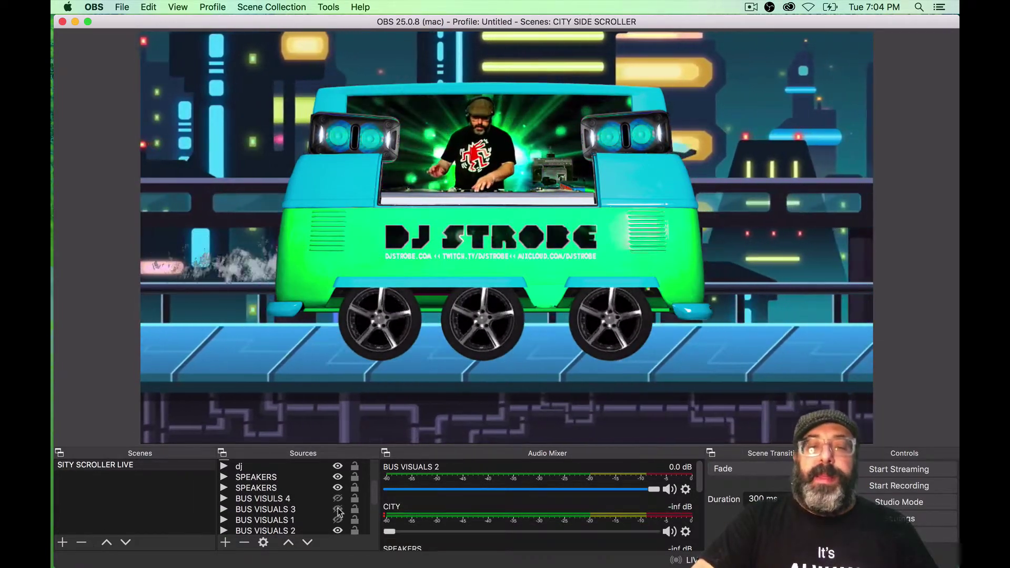
left_click(337, 509)
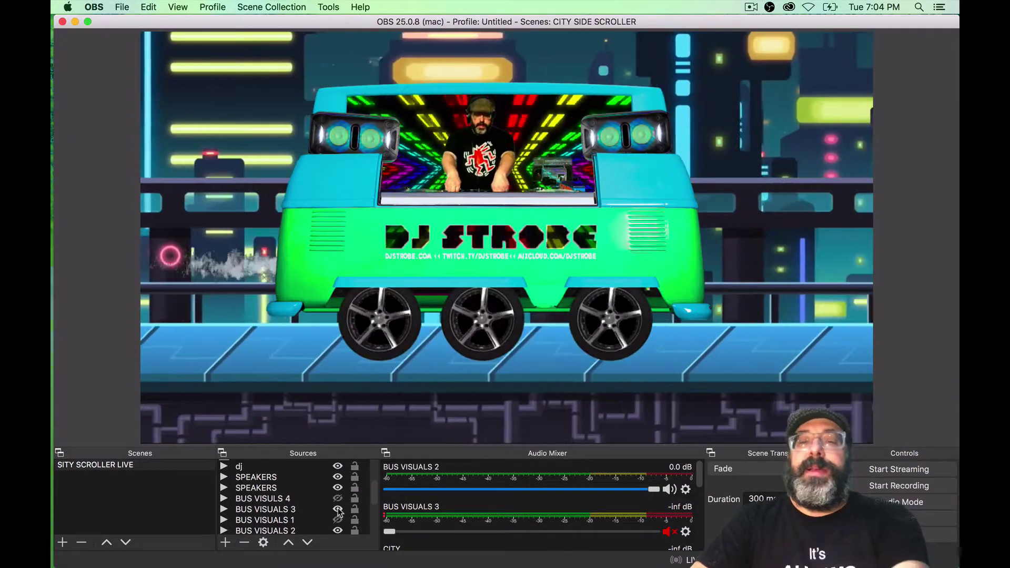
left_click(338, 509)
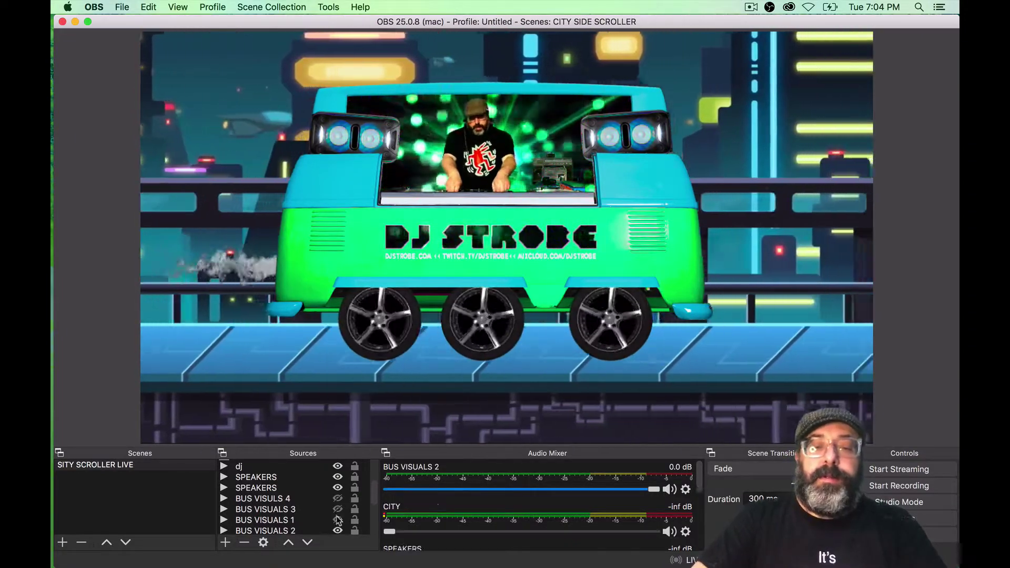
left_click(337, 520)
left_click(337, 518)
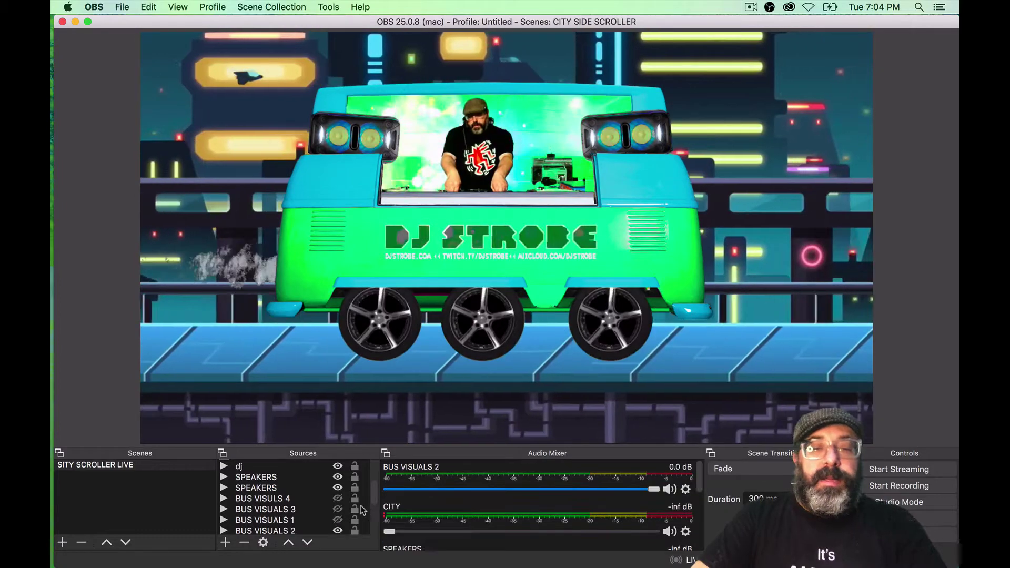
Step: Hide the BUS MAIN source and show it again, then look through the bus scene's source list
scroll(368, 495, "up", 3)
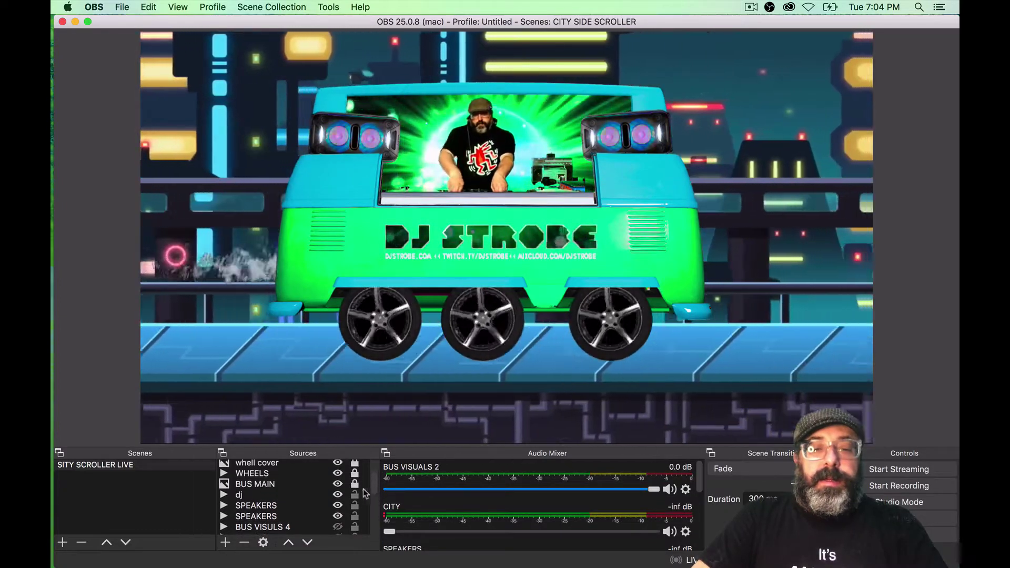
left_click(339, 484)
left_click(337, 484)
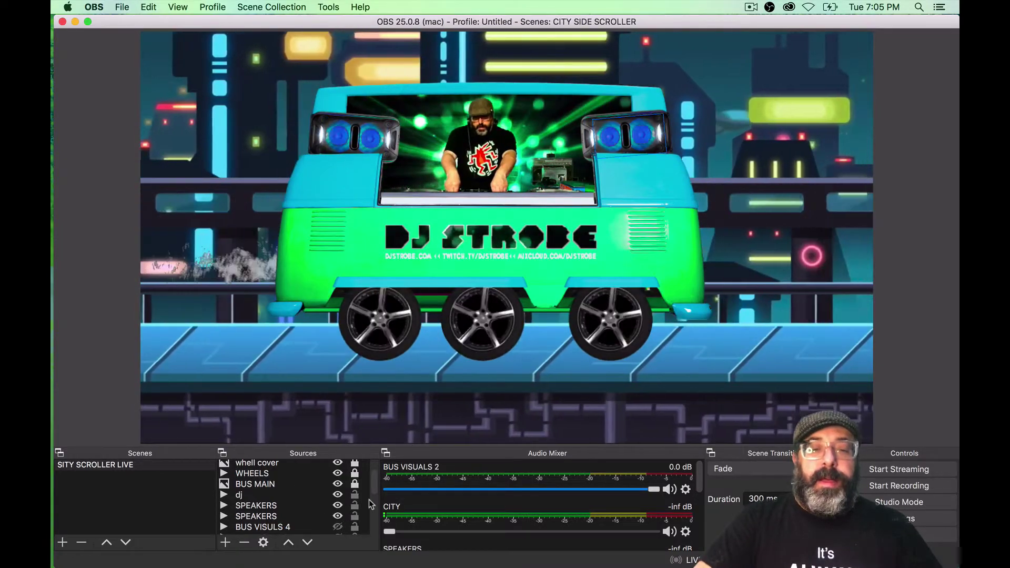
scroll(373, 480, "up", 2)
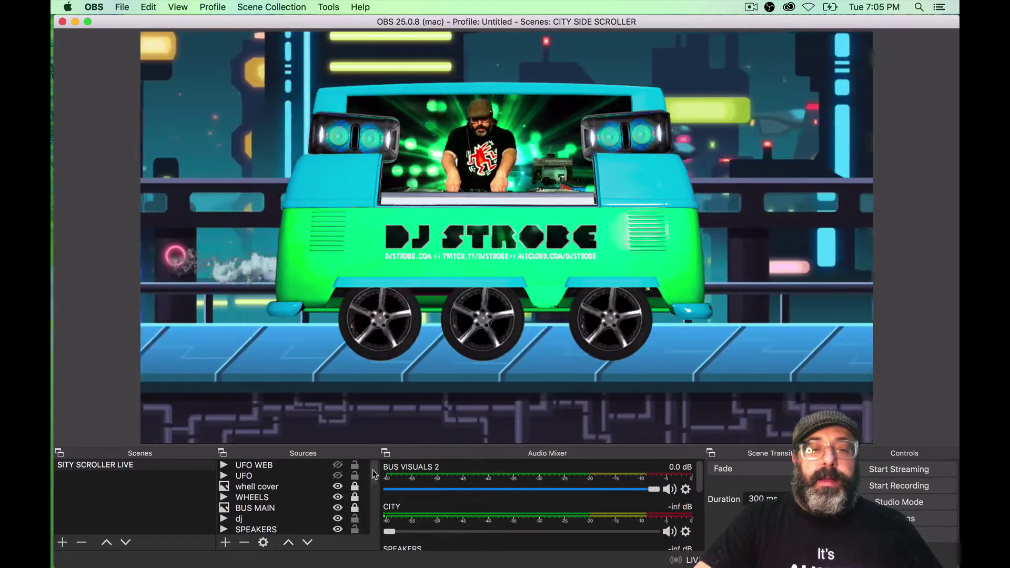
left_click_drag(373, 478, 375, 507)
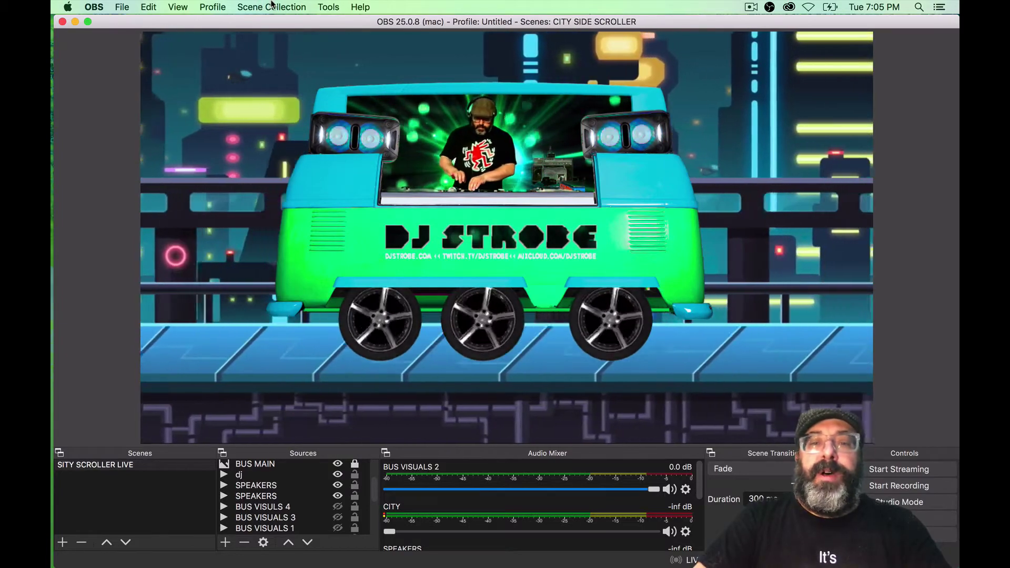
Step: Switch to the NEW WAVE dance party scene collection
left_click(272, 6)
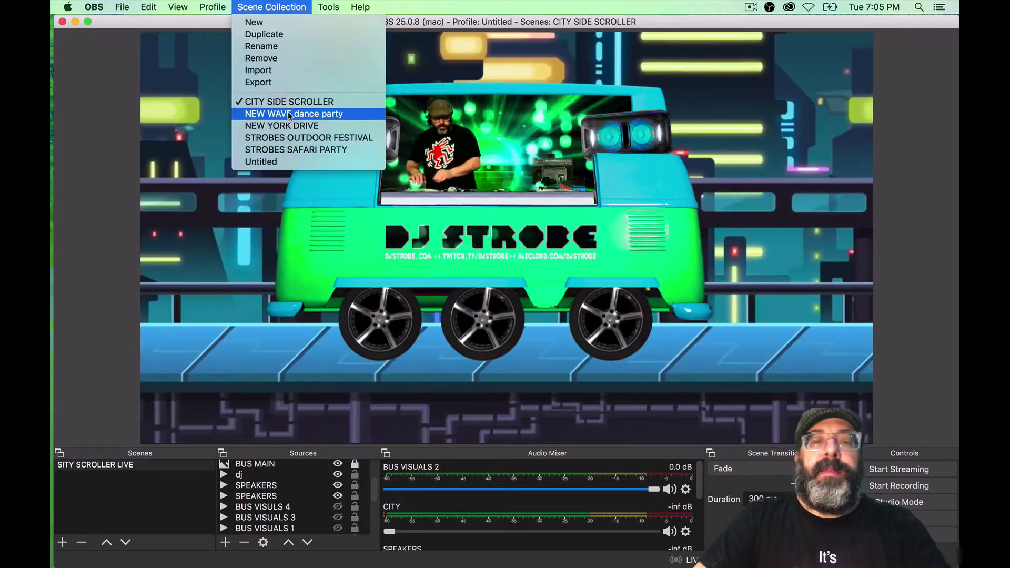
left_click(288, 114)
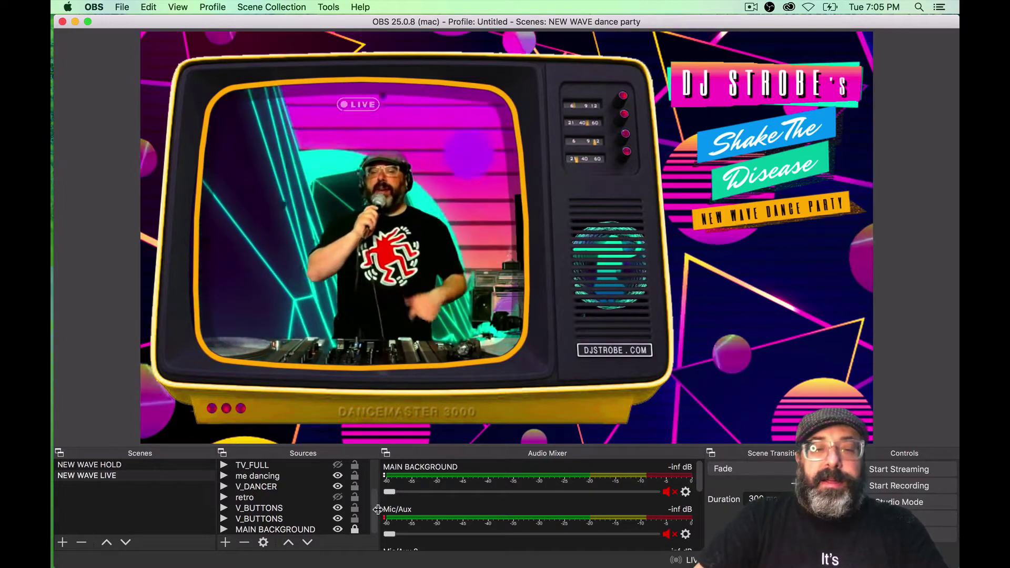
Step: Hide and restore the B_MAIN source to examine the layers behind the television artwork
scroll(375, 469, "up", 3)
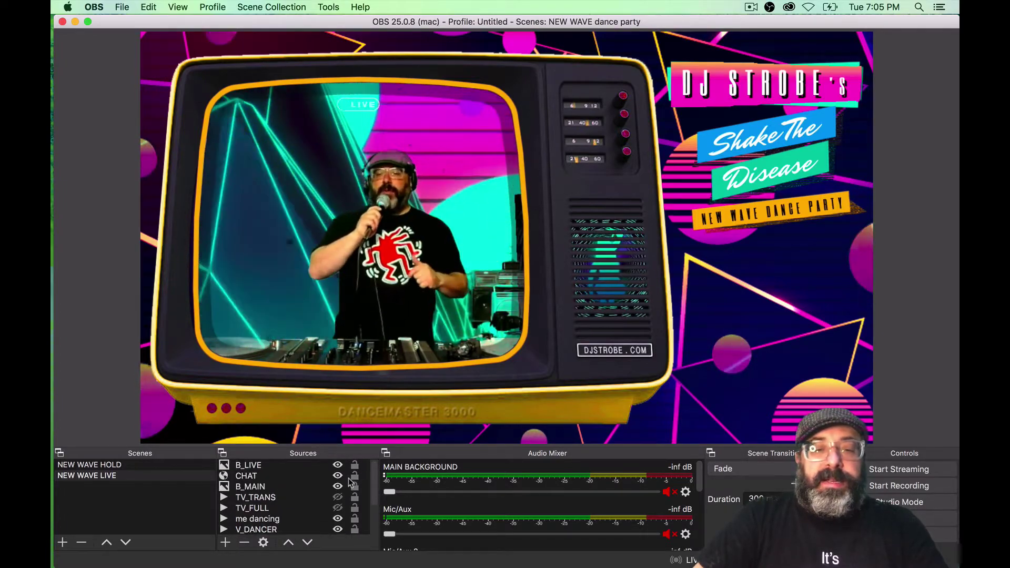
left_click(338, 486)
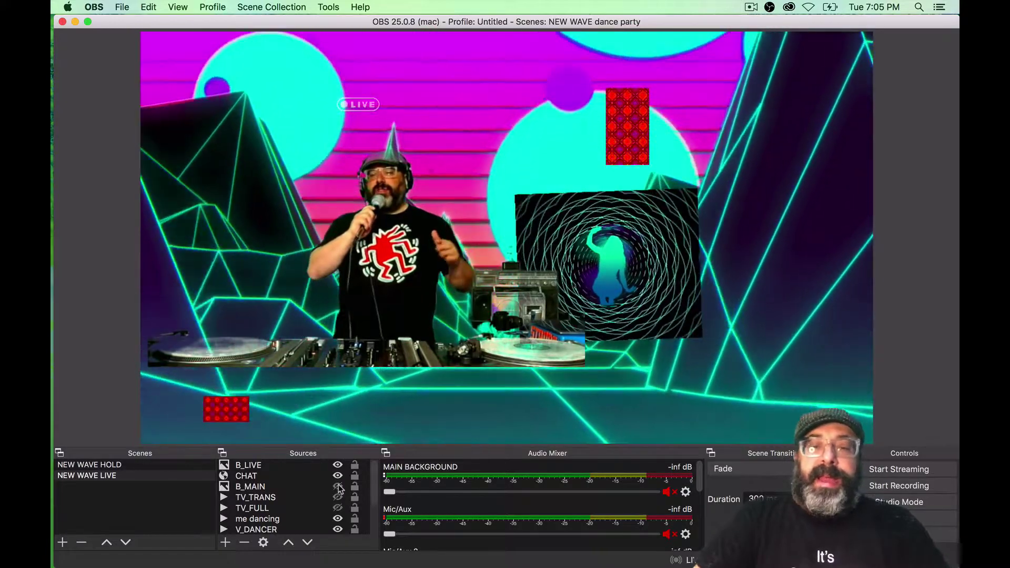
left_click(337, 487)
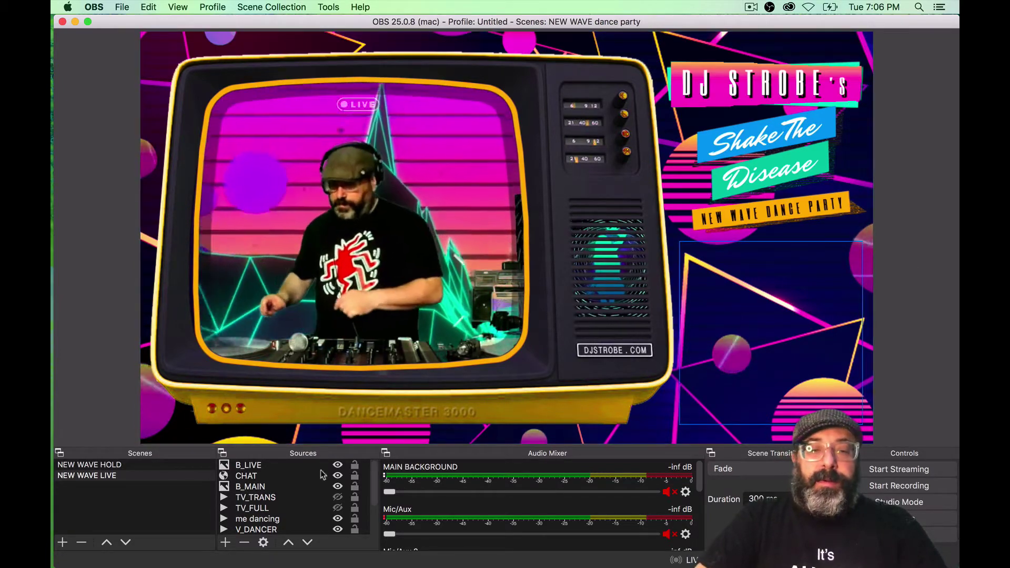
left_click(339, 487)
left_click(339, 487)
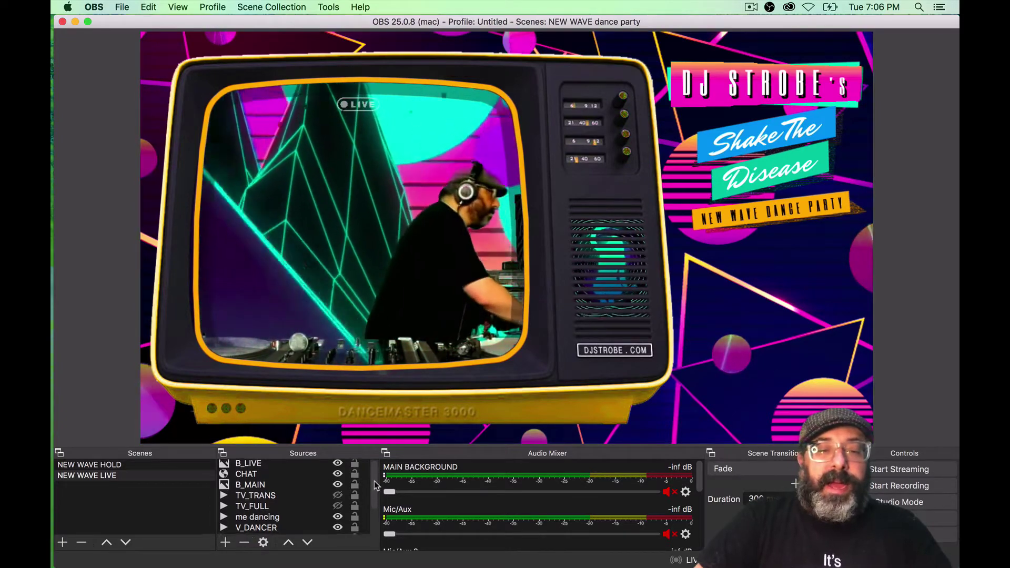
Step: Preview the TV_FULL and TV_TRANS videos on the television screen one after the other, hiding each again
left_click_drag(374, 479, 374, 488)
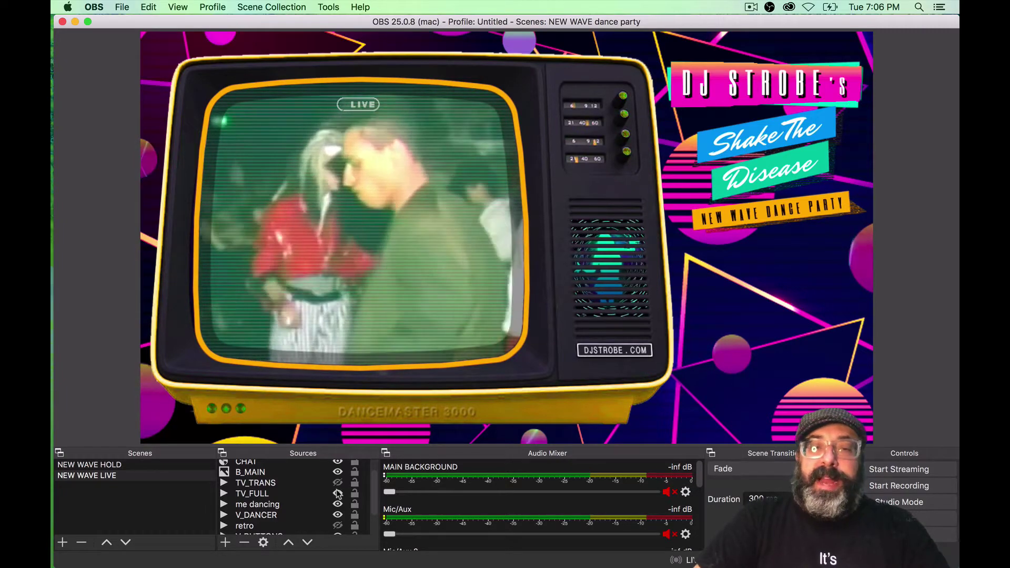
left_click(338, 493)
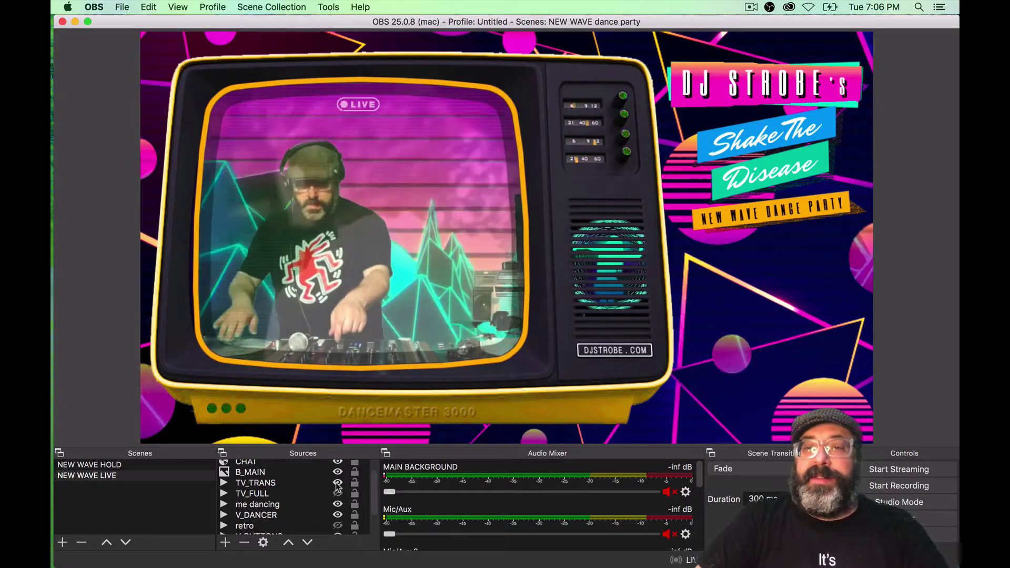
left_click(338, 483)
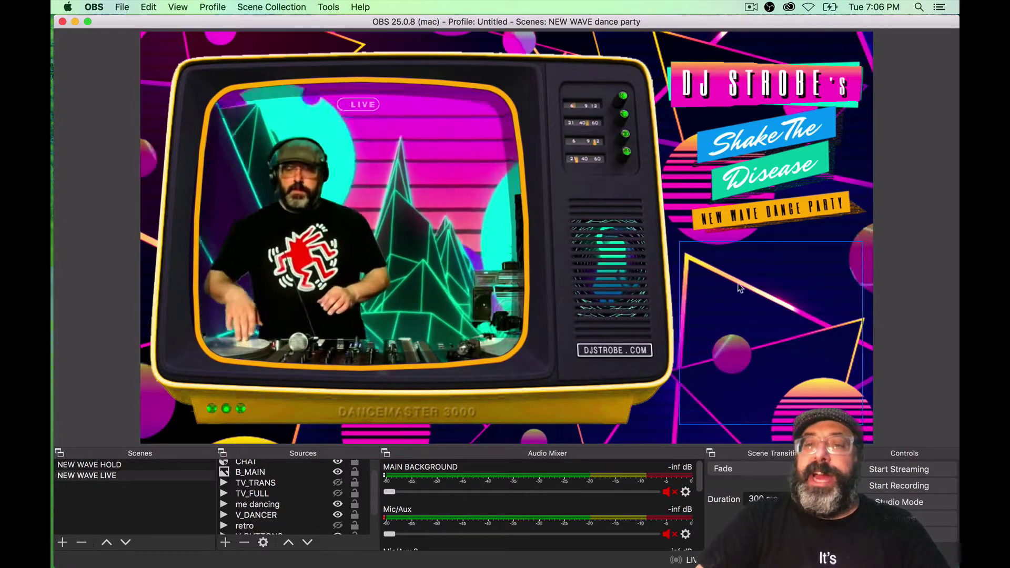
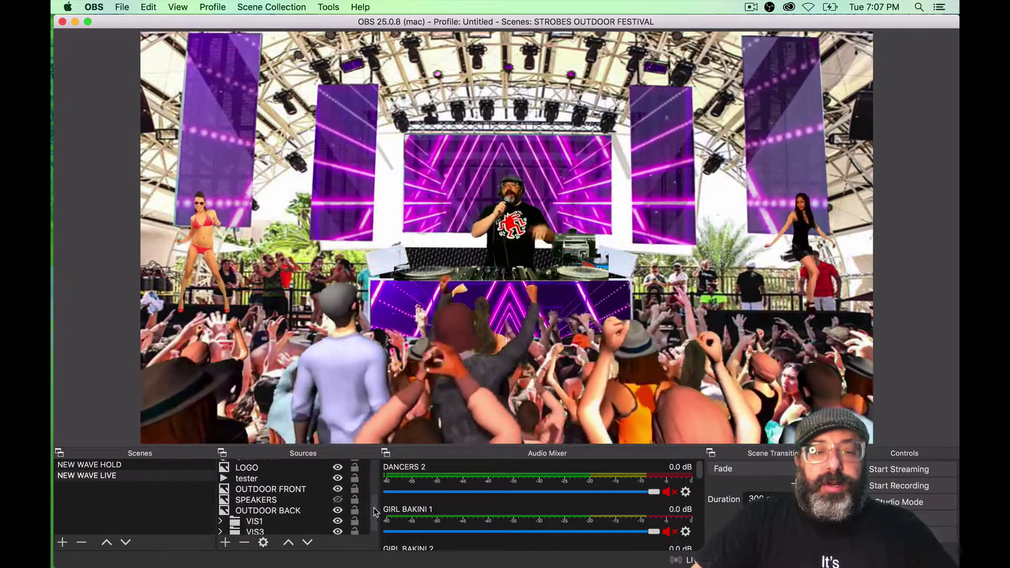
Step: Hide and restore the OUTDOOR BACK source several times to compare the festival stage artwork with the visuals behind it
left_click(338, 512)
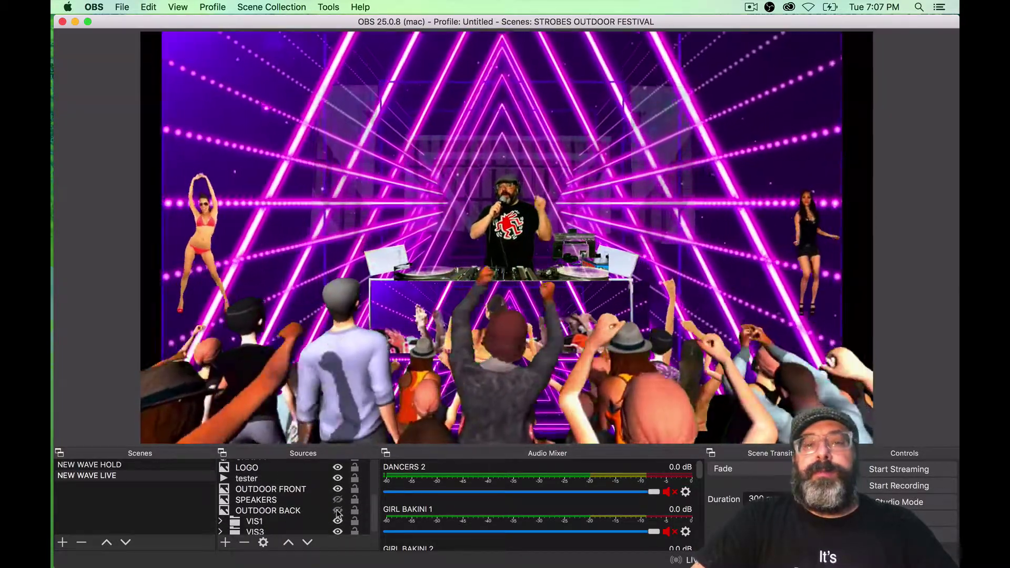
left_click(338, 511)
left_click(338, 512)
left_click(338, 512)
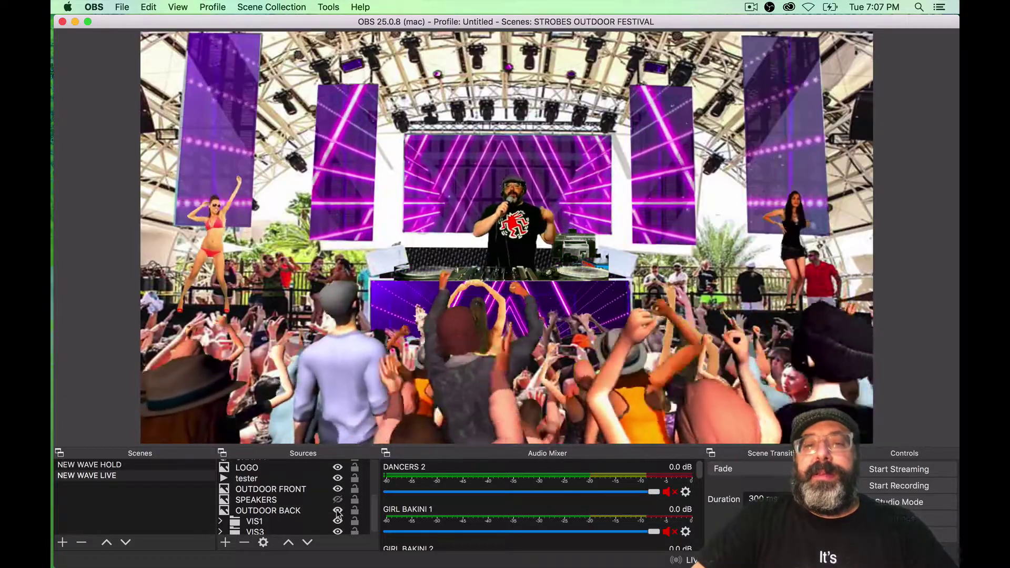
left_click(337, 512)
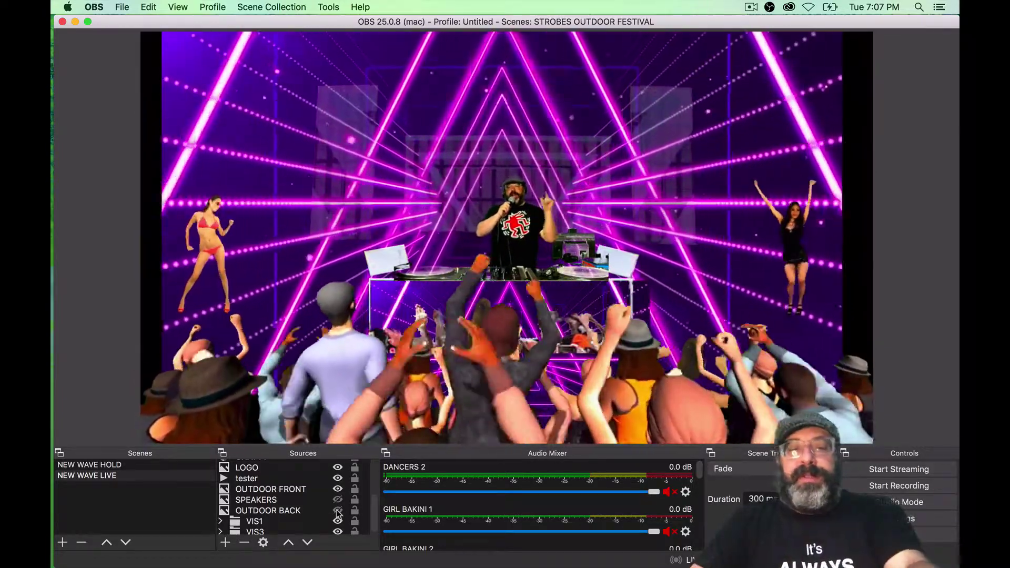
left_click(338, 512)
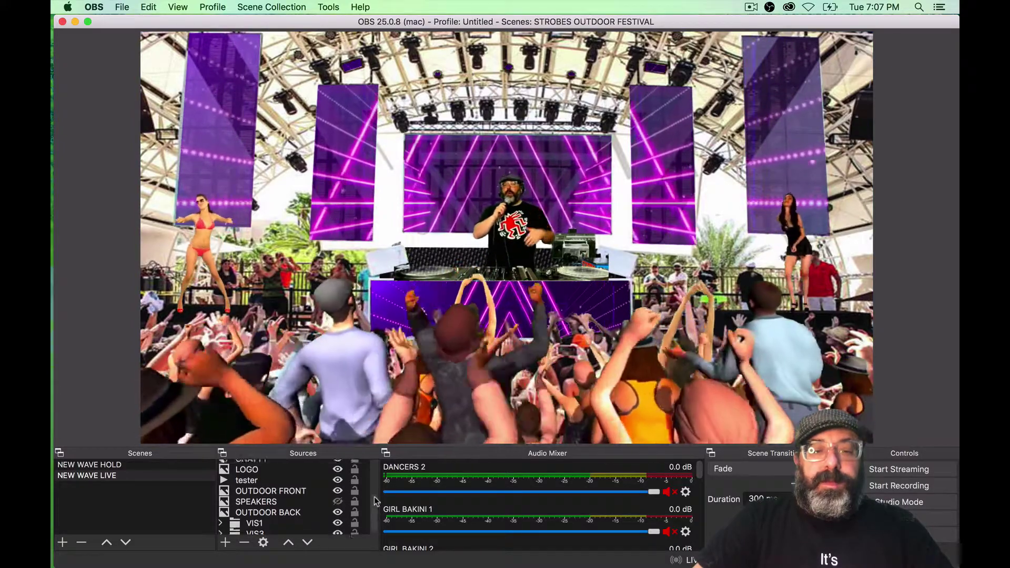
Step: Hide the DANCERS 2 crowd source, select the GIRL BAKINI 2 dancer in the audience, and show the crowd again
left_click_drag(374, 496, 374, 466)
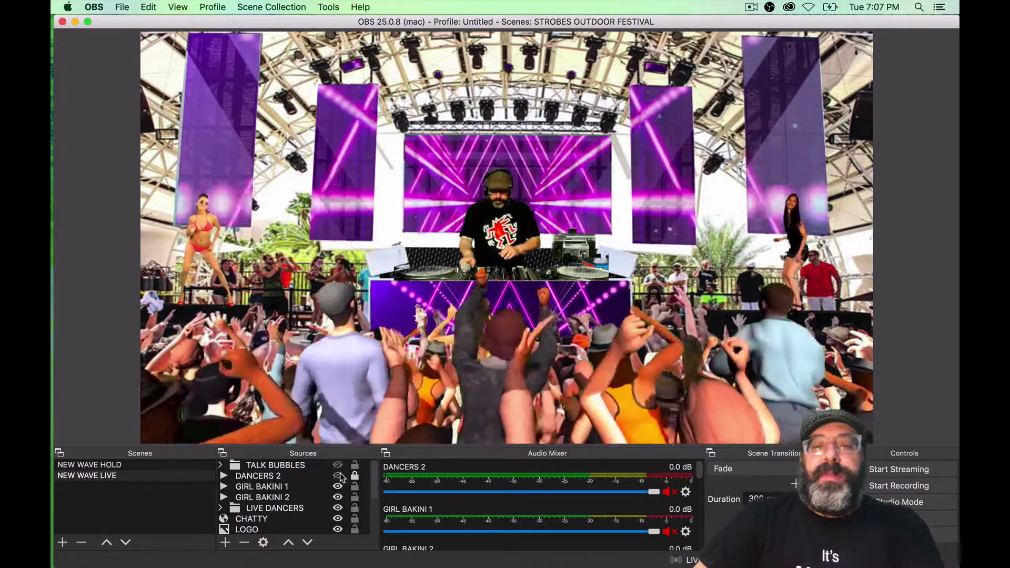
left_click(338, 476)
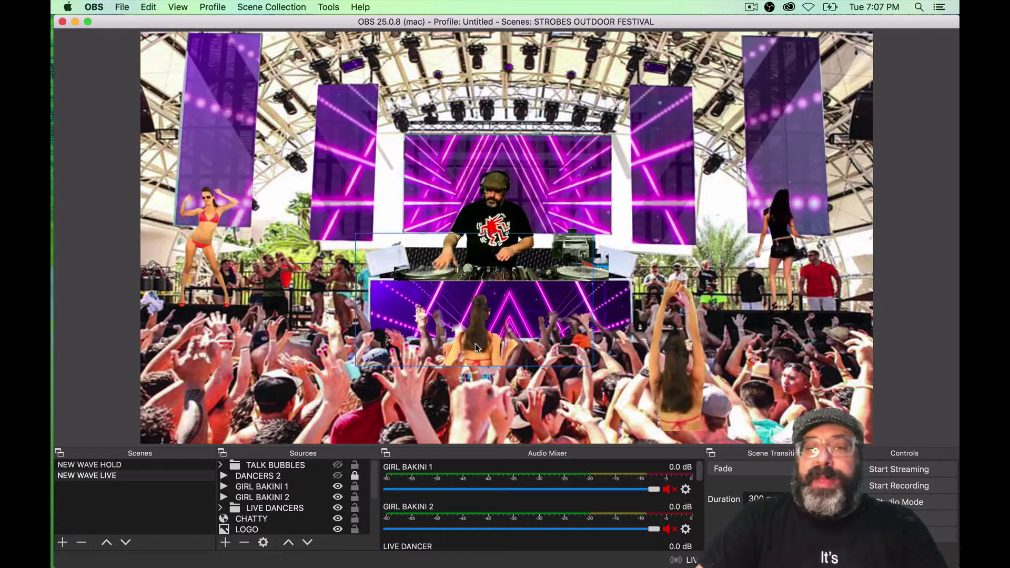
left_click(679, 390)
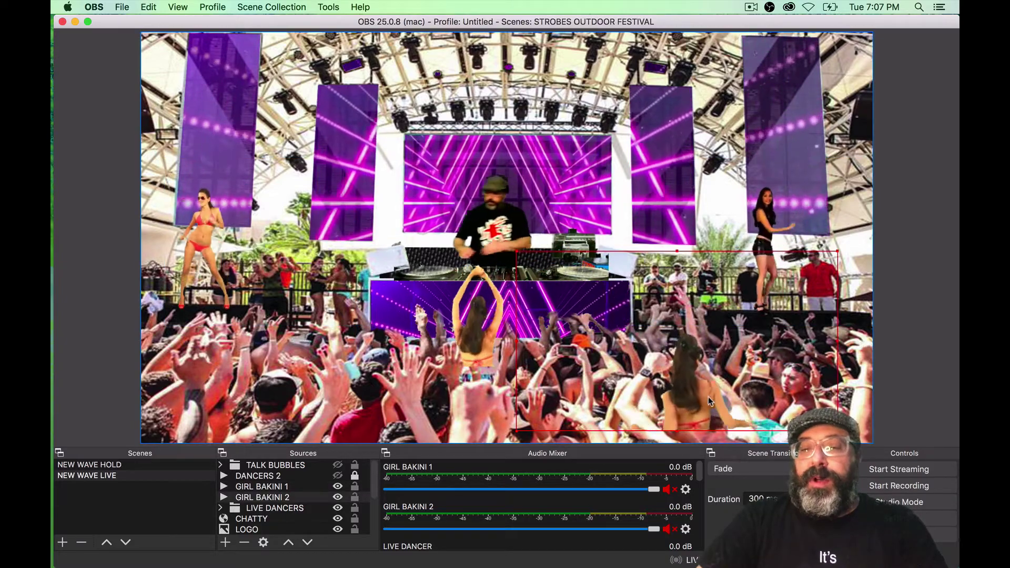
left_click(338, 476)
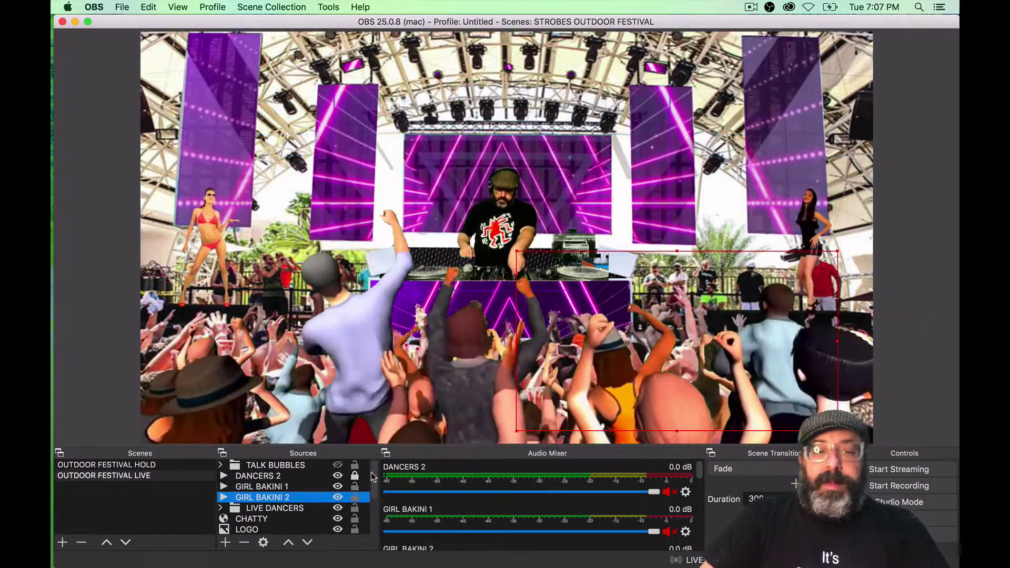
scroll(374, 532, "down", 5)
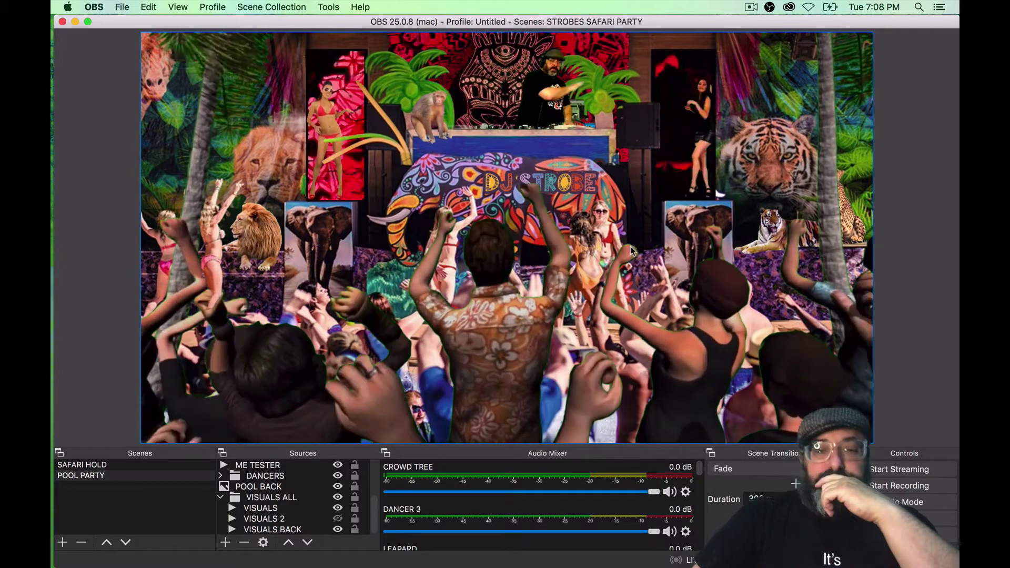
Step: Toggle the visibility of the CROWD TREE and POOL FRONT sources to examine the safari party's front layers
scroll(376, 485, "up", 3)
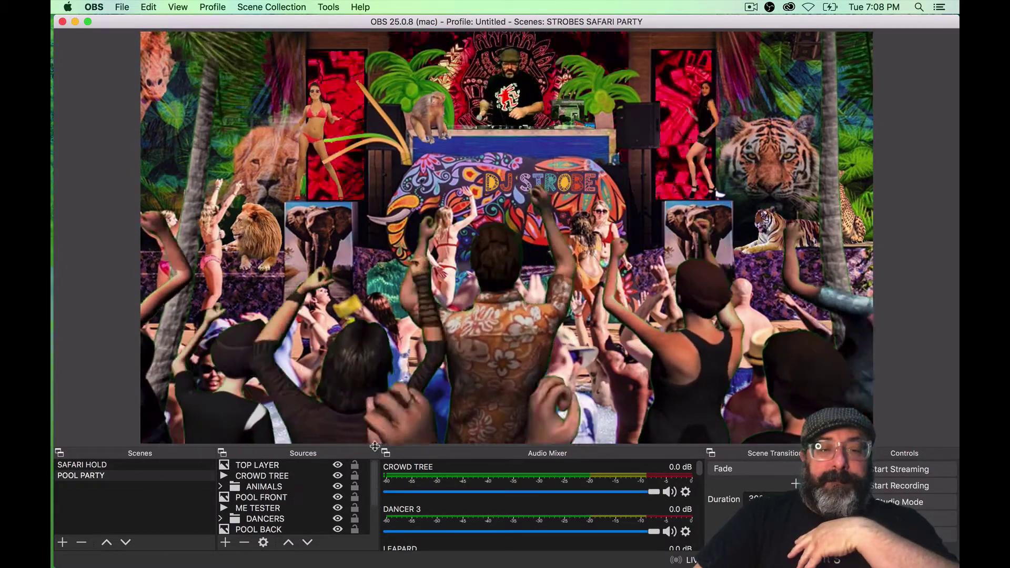
left_click(337, 477)
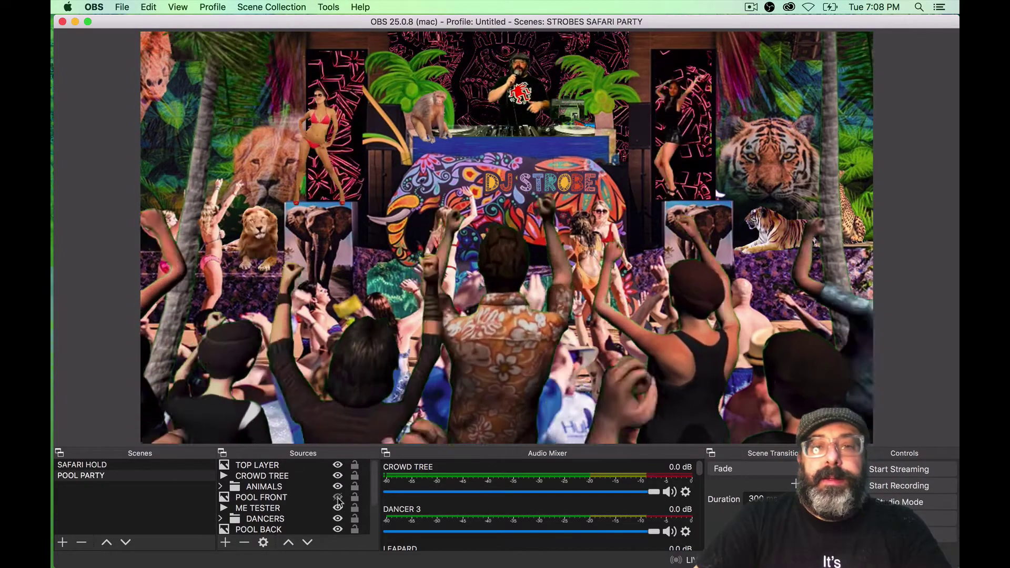
left_click(338, 498)
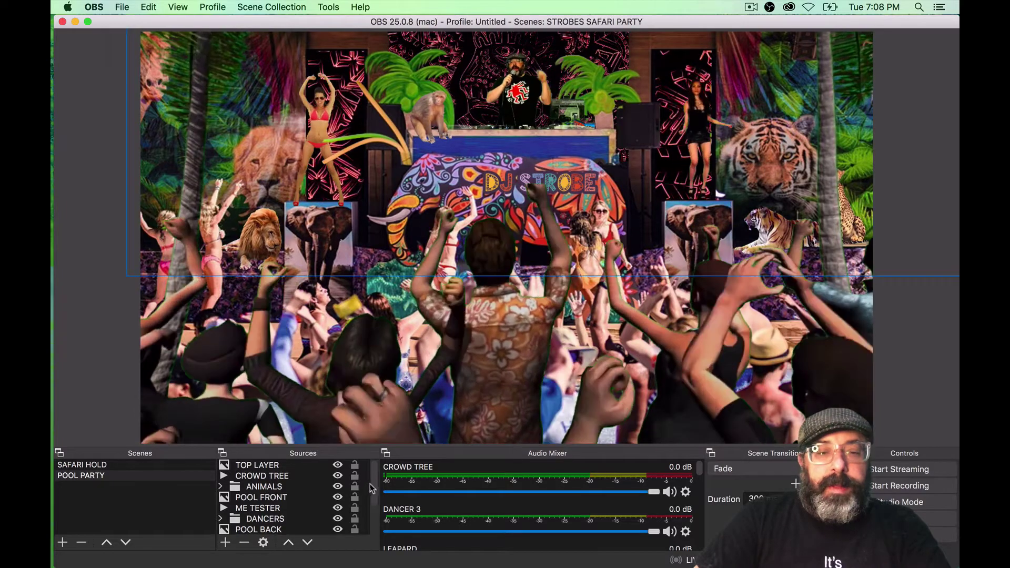
Step: Toggle the VISUALS 2 source in the VISUALS ALL group to preview it on the stage screens, leaving it hidden
left_click_drag(376, 515, 375, 537)
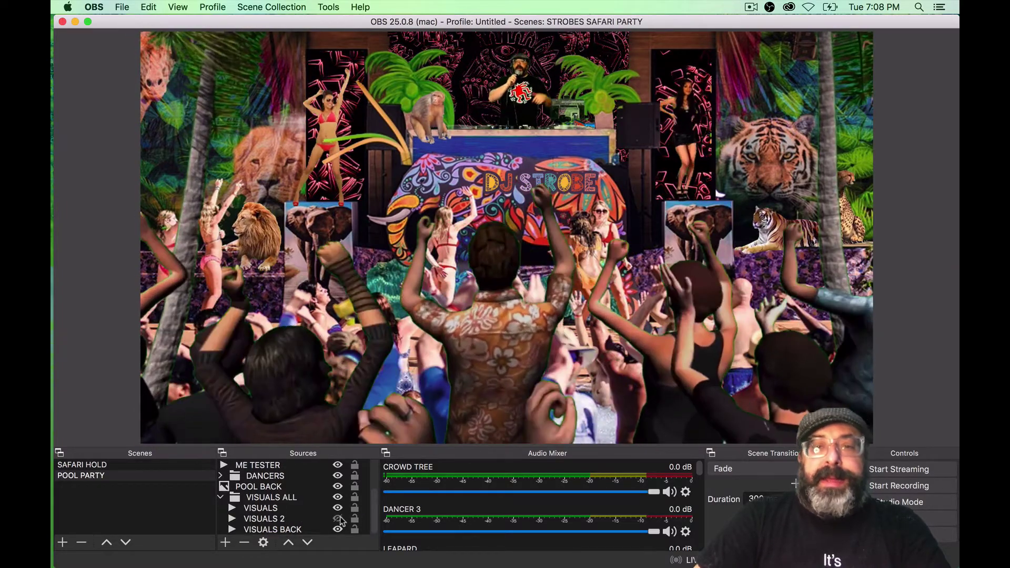
left_click(339, 518)
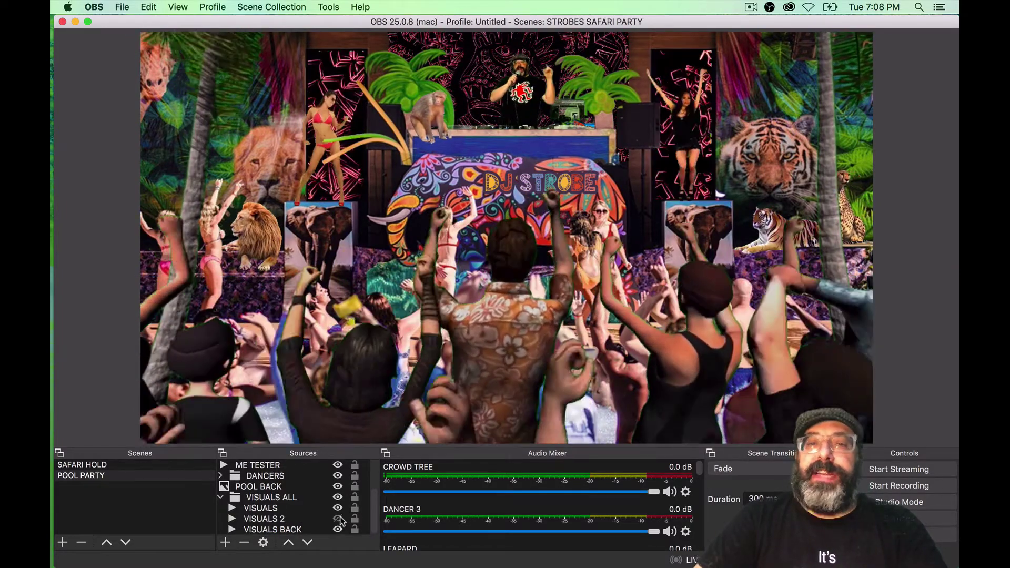
left_click(338, 519)
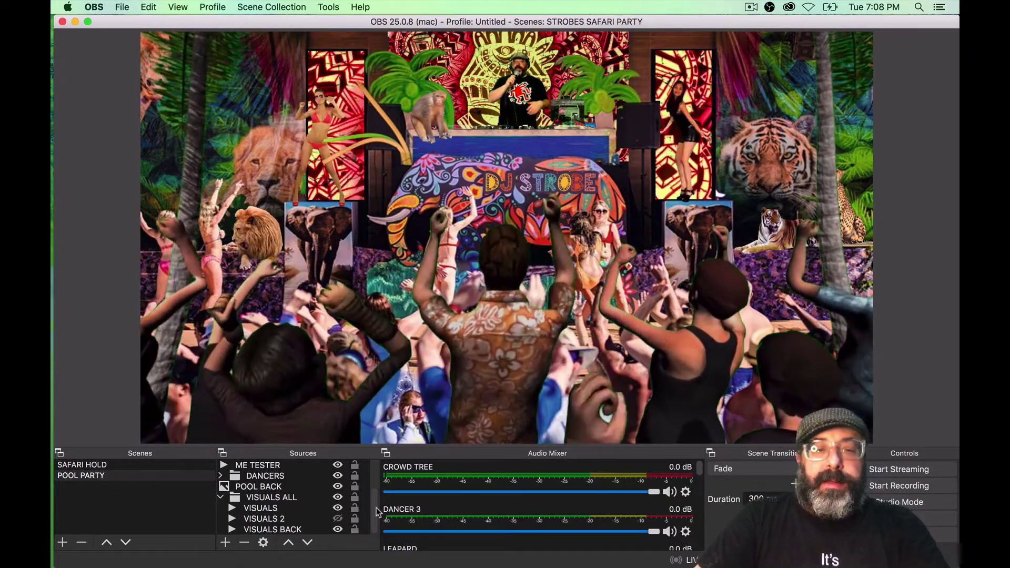
scroll(377, 505, "up", 3)
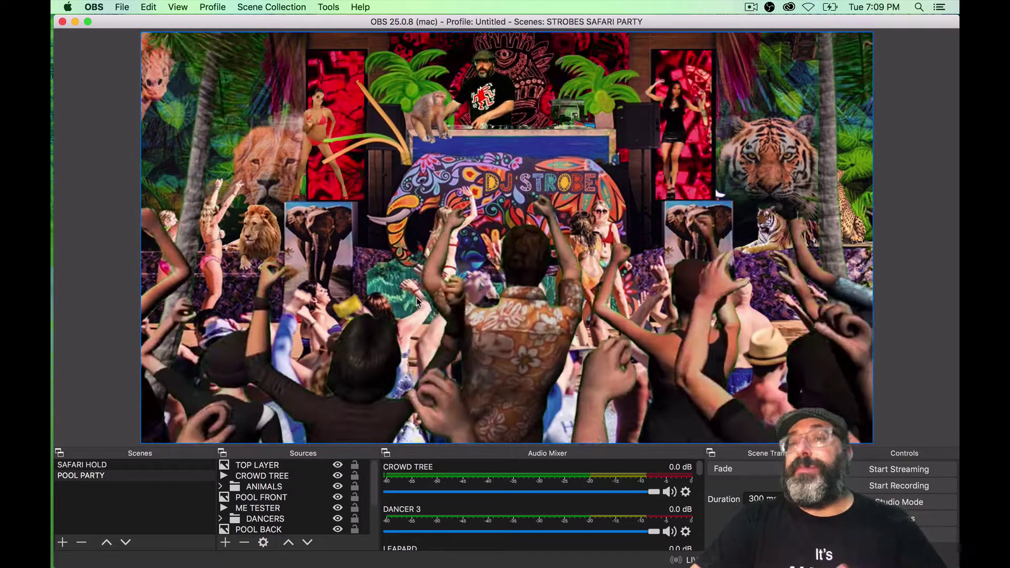
left_click(750, 7)
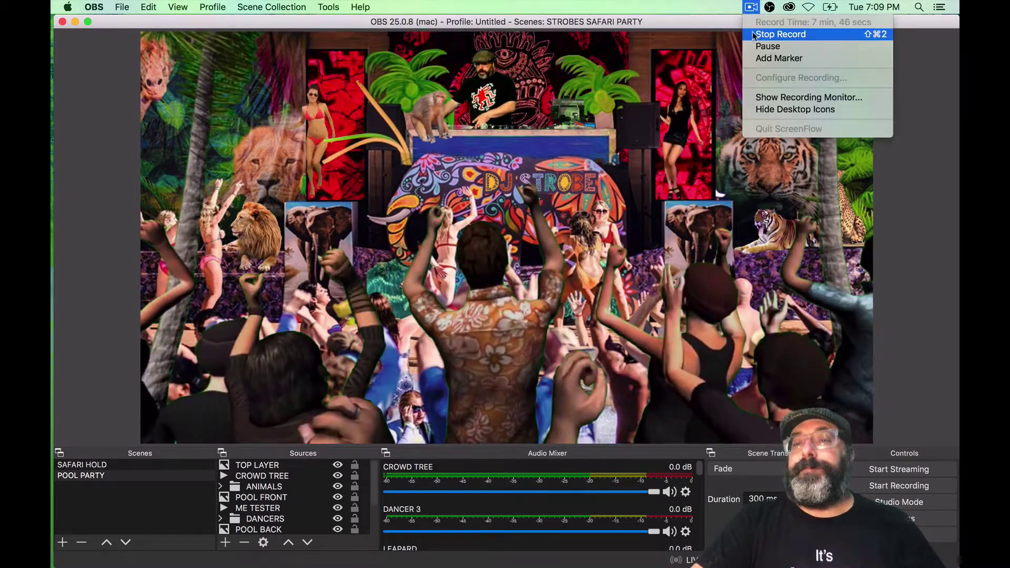